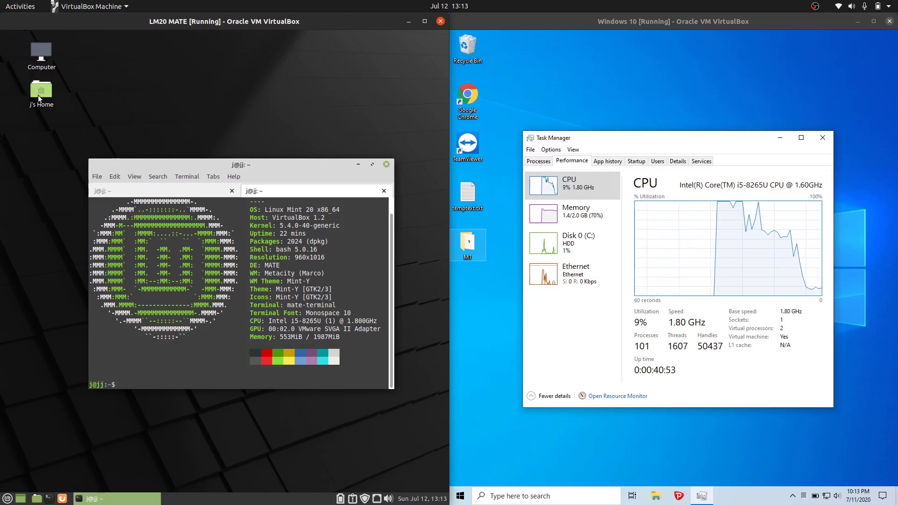
- Shift the terminal and Task Manager windows, peek at the tray icons, and bring up the htop tab
left_click_drag(250, 170, 253, 141)
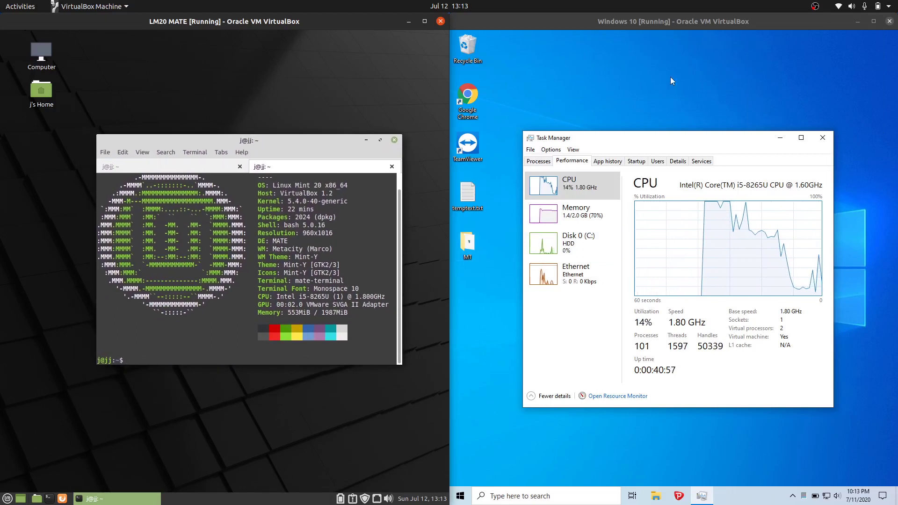
left_click_drag(659, 142, 686, 134)
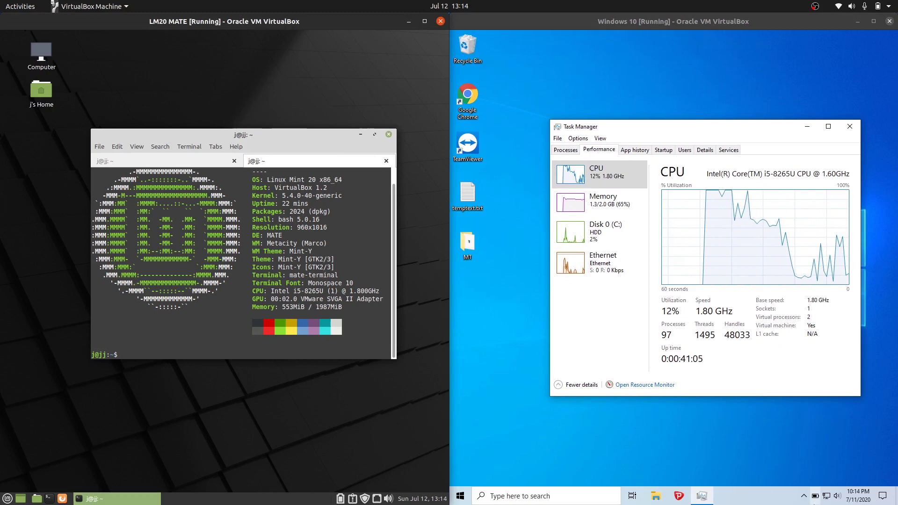
left_click(801, 498)
left_click(804, 498)
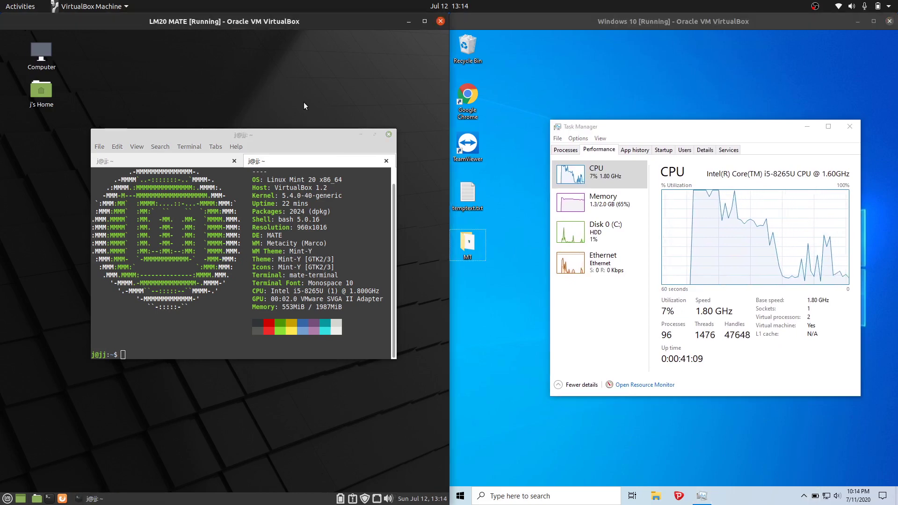
left_click(177, 160)
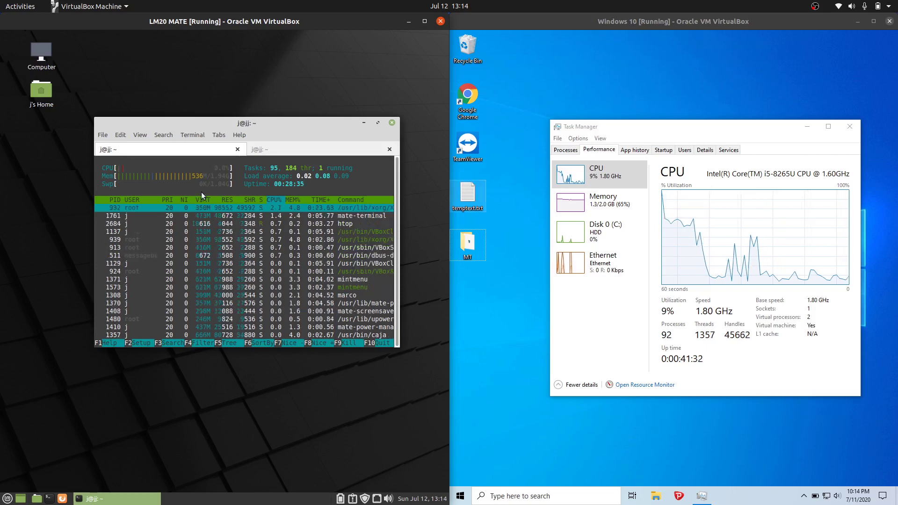
- Nudge the htop terminal lower and show Task Manager's Memory page (1.3 of 2.0 GB)
mouse_move(229, 121)
left_mouse_down()
mouse_move(226, 134)
mouse_move(200, 129)
mouse_move(219, 132)
left_mouse_up()
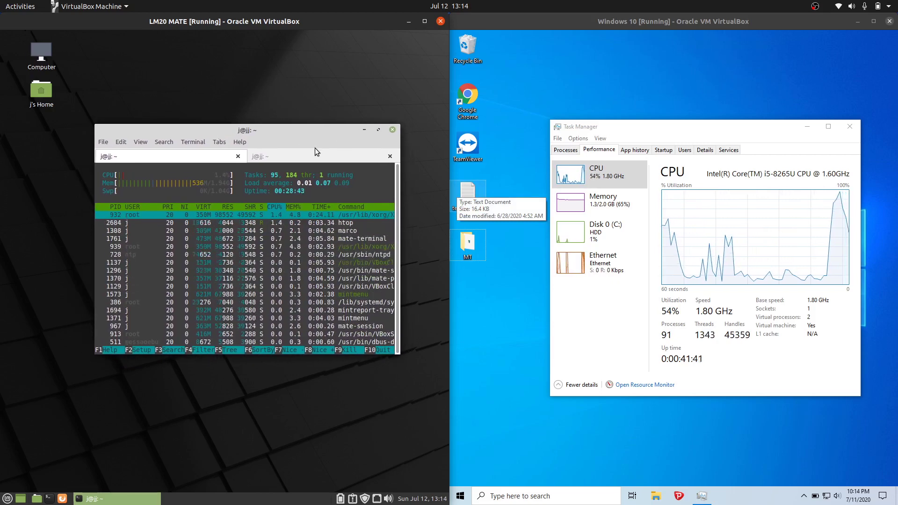
left_click_drag(314, 135, 307, 132)
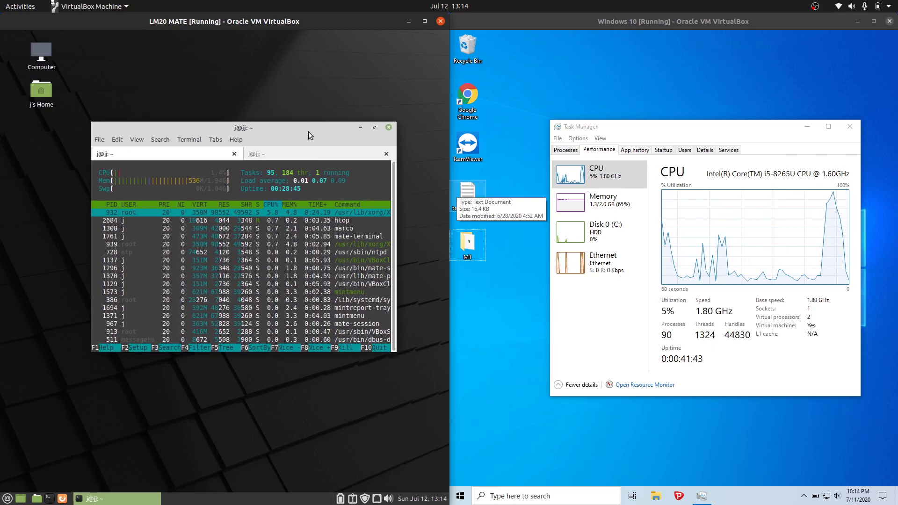
left_click(604, 202)
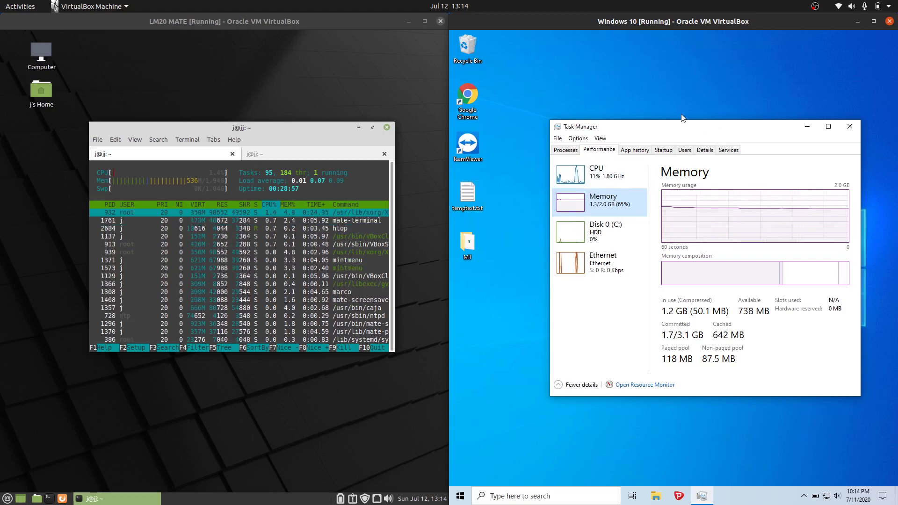
- Raise Task Manager, check CPU then return to Memory, and move the htop terminal down-left
left_click_drag(682, 119, 682, 124)
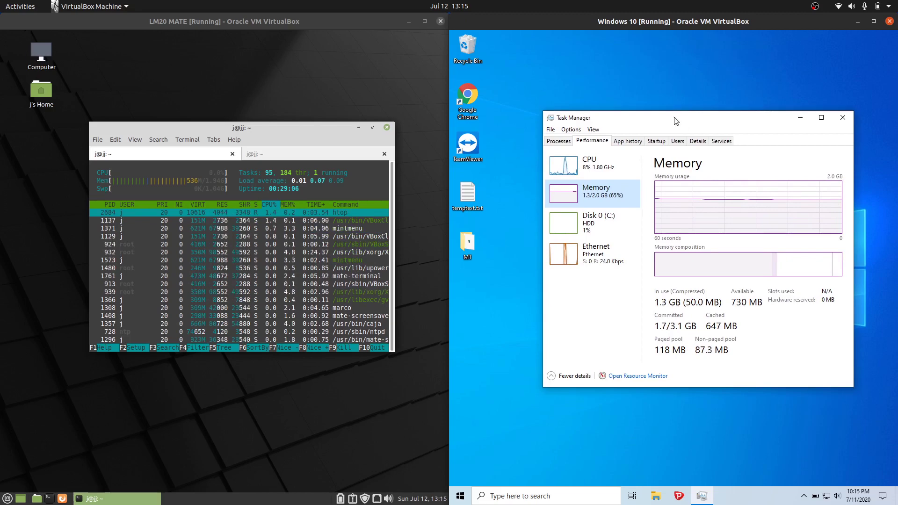
left_click_drag(673, 117, 676, 94)
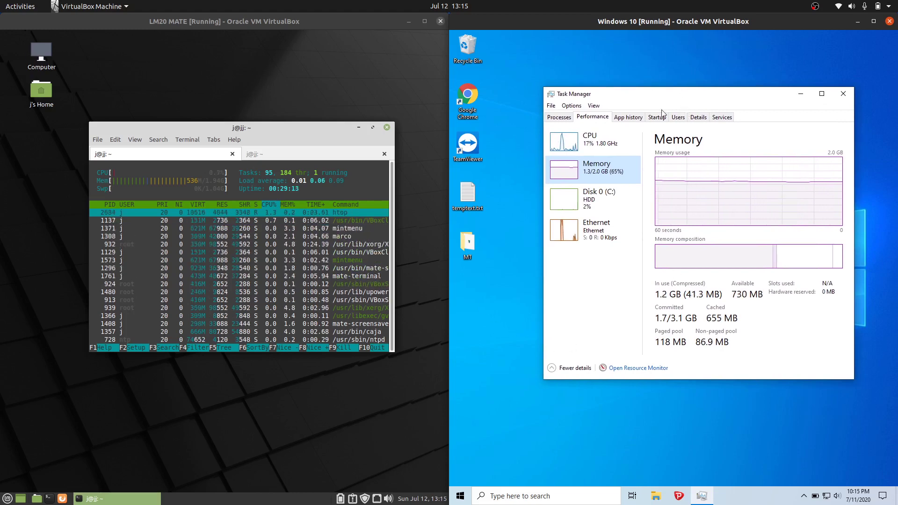
left_click(611, 143)
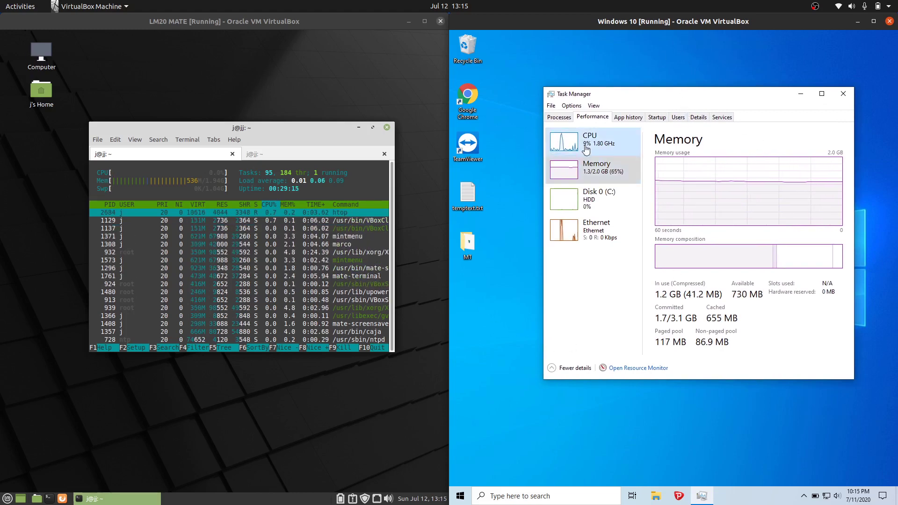
left_click(589, 172)
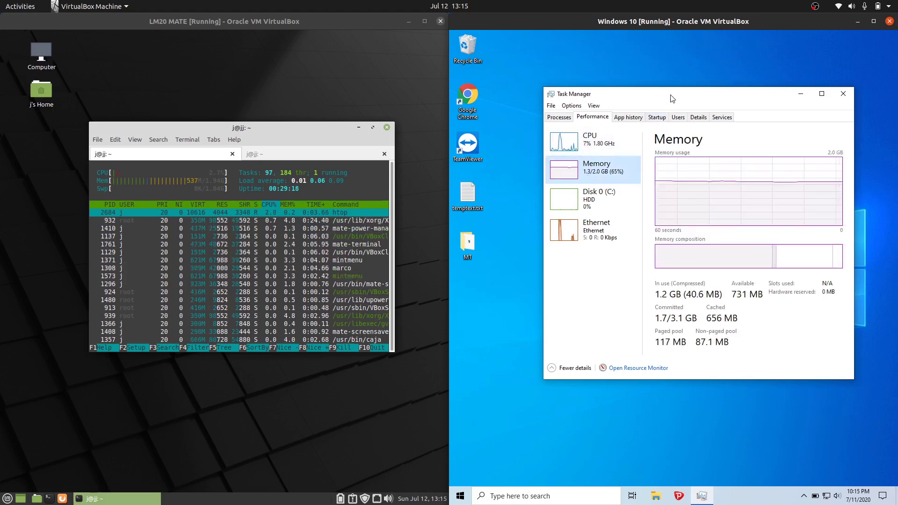
left_click_drag(671, 99, 660, 102)
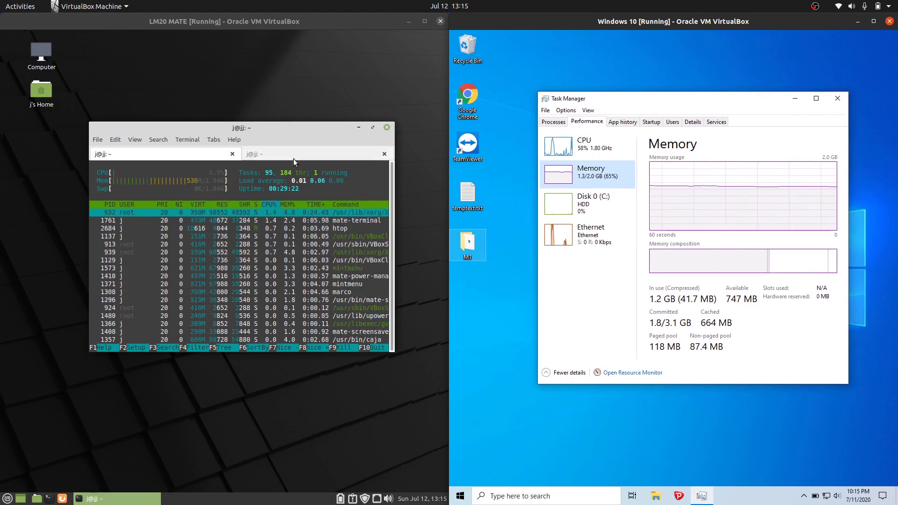
left_click_drag(265, 135, 253, 153)
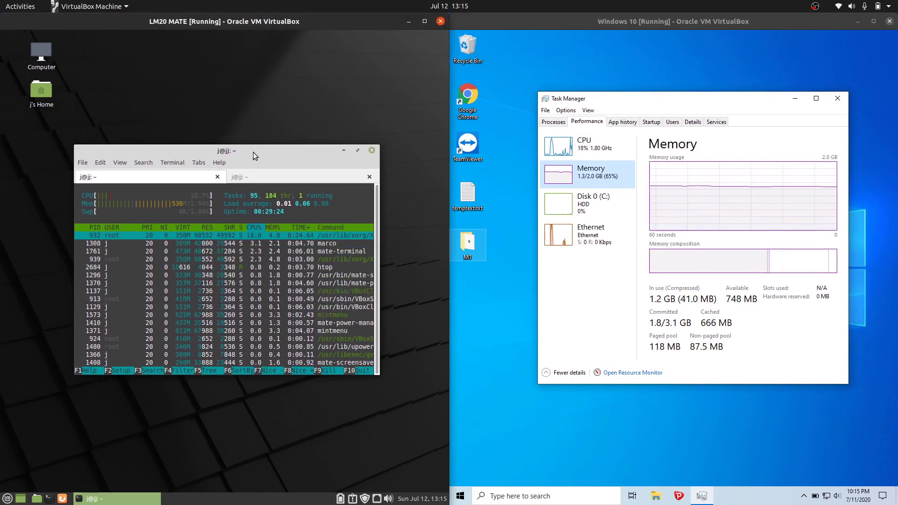